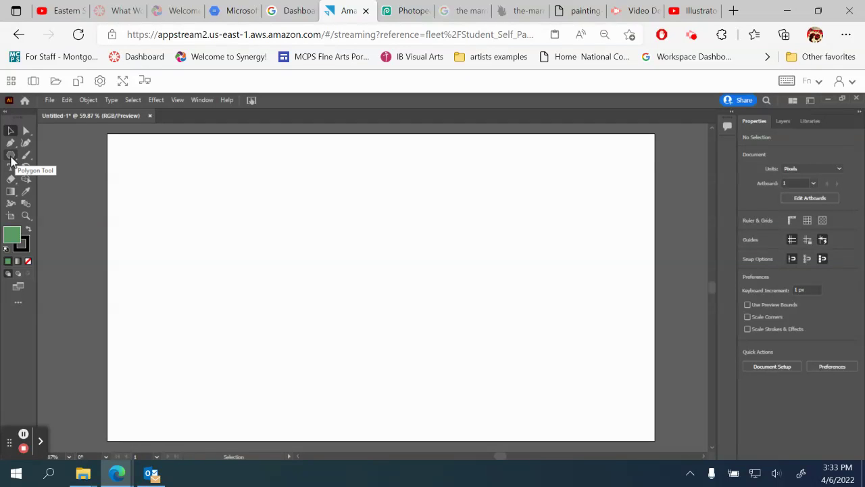
- Draw three green hexagons with the Polygon Tool: top-left, lower left and top middle
left_click(12, 157)
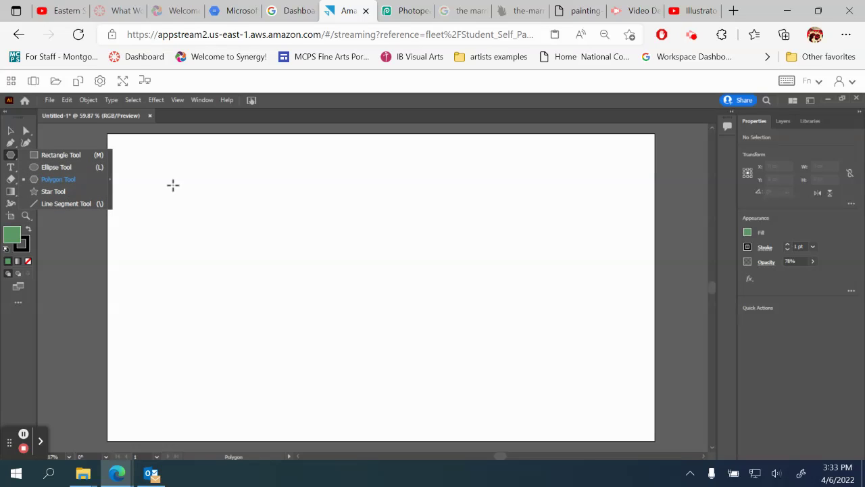
left_click_drag(181, 175, 232, 218)
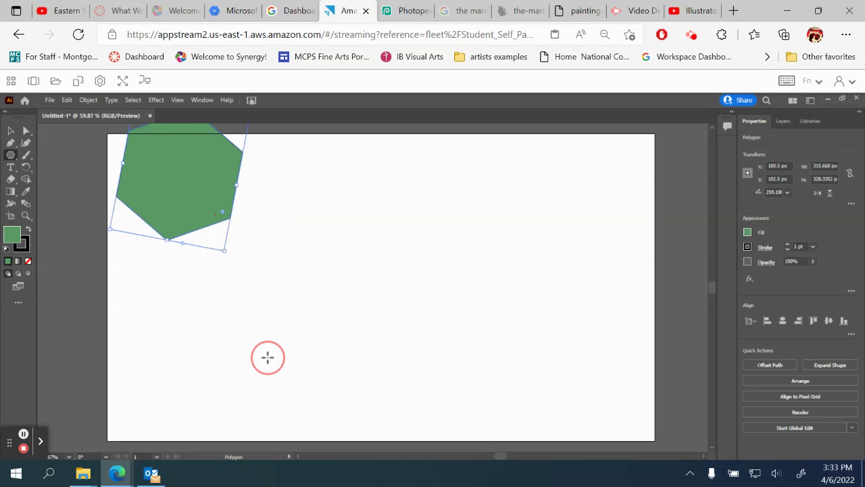
left_click_drag(267, 357, 336, 319)
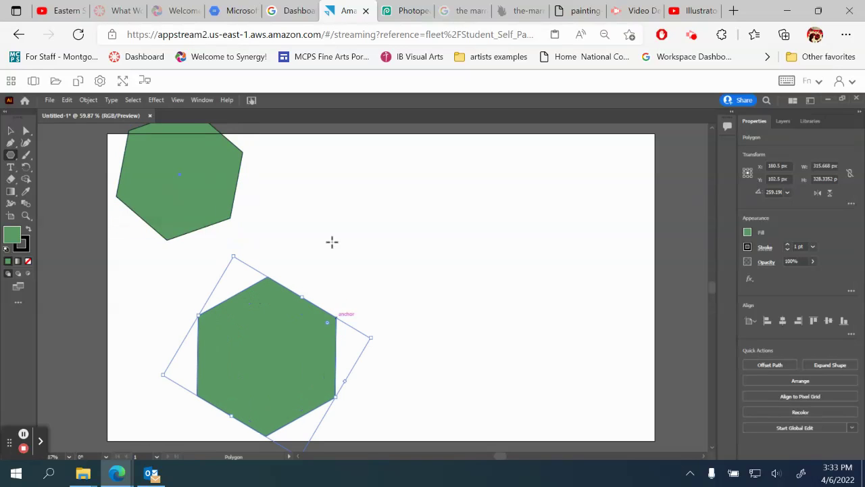
left_click(324, 155)
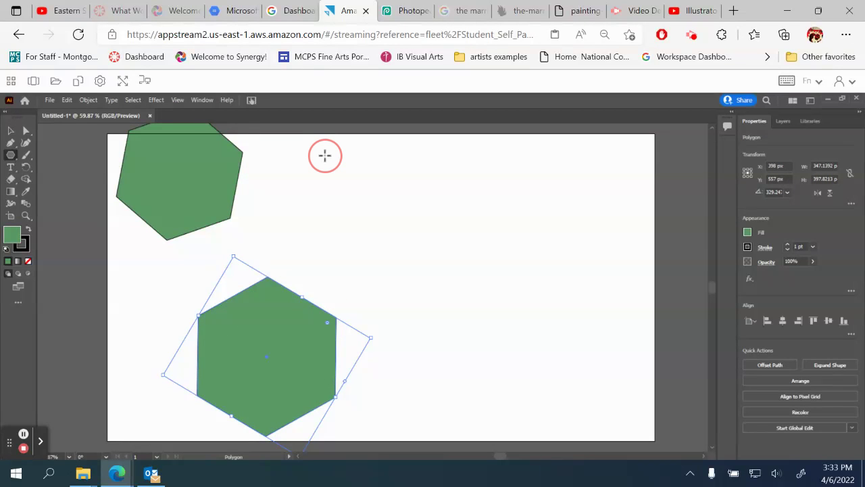
left_click_drag(324, 156, 376, 217)
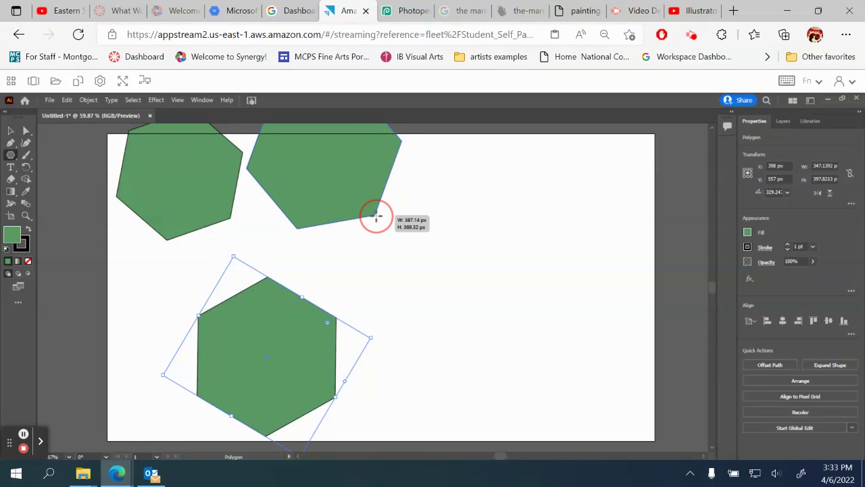
left_click_drag(376, 217, 377, 217)
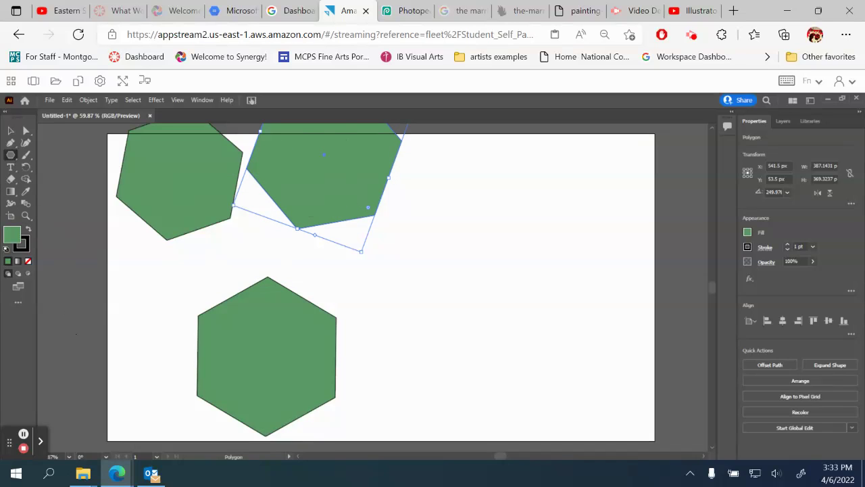
- Move the top-middle hexagon to the right side and the top-left hexagon to the upper middle
left_click(10, 132)
left_click_drag(321, 184, 496, 272)
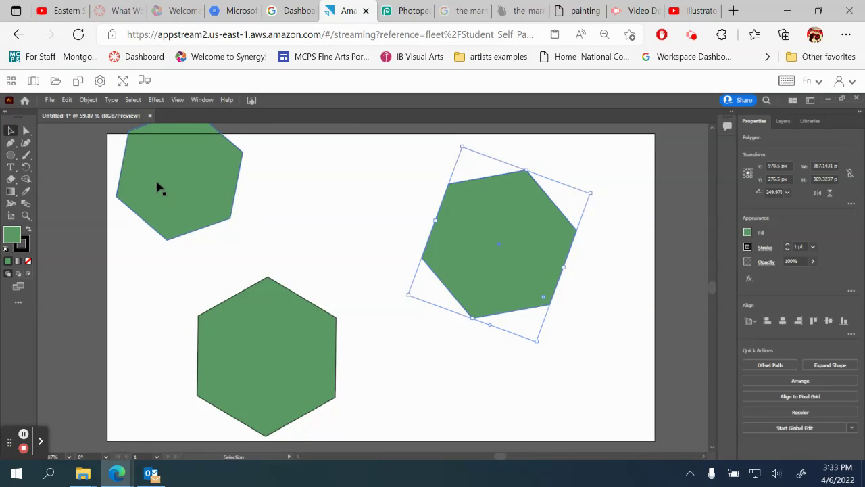
left_click(158, 184)
left_click_drag(156, 197, 323, 230)
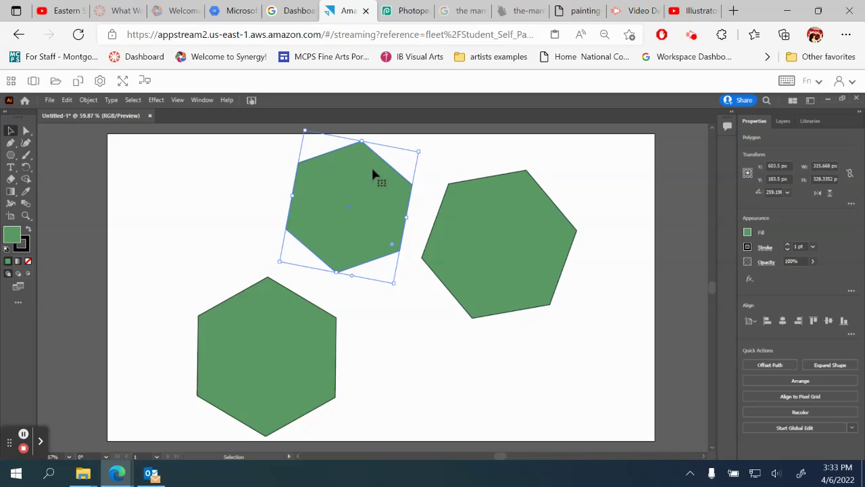
- Fill the upper-middle hexagon with magenta D13483 using the Color Picker
double_click(11, 237)
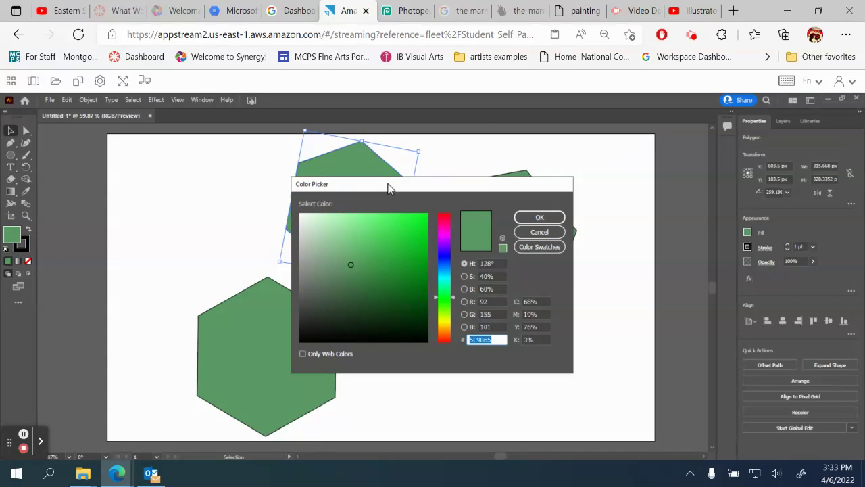
left_click_drag(390, 186, 622, 192)
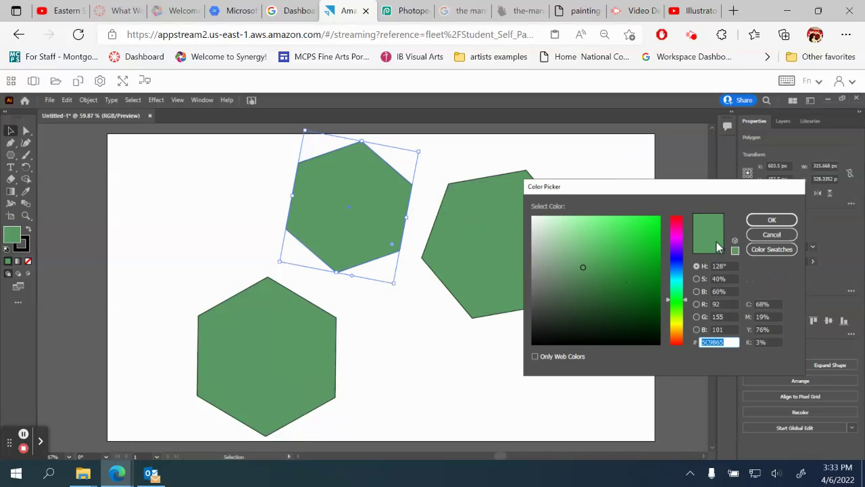
left_click(678, 233)
left_click(628, 238)
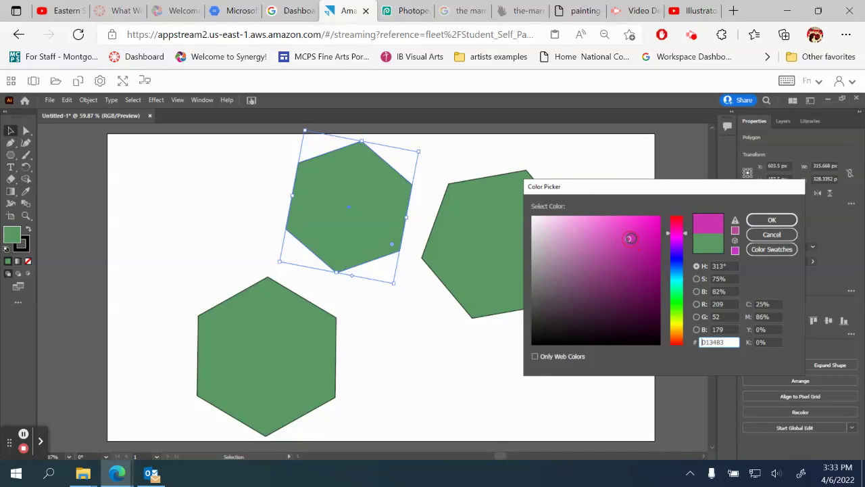
left_click(775, 225)
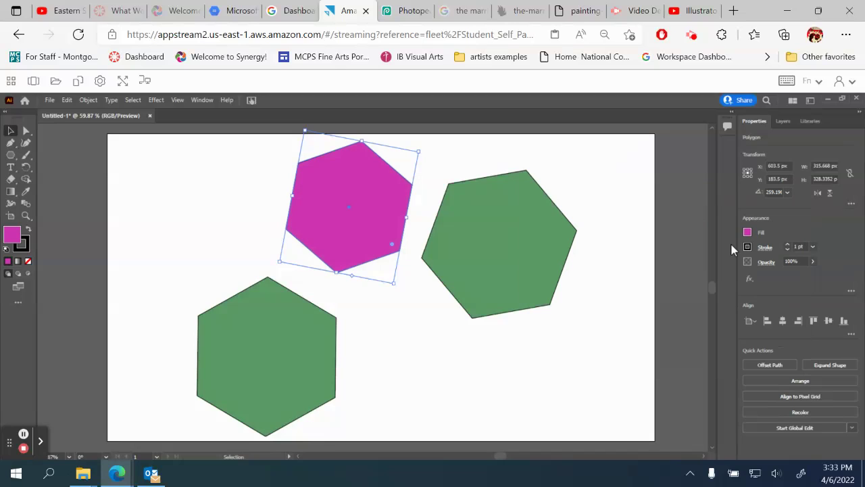
- Fill the lower hexagon with light cyan 5FC9C3 in the Color Picker
left_click(279, 352)
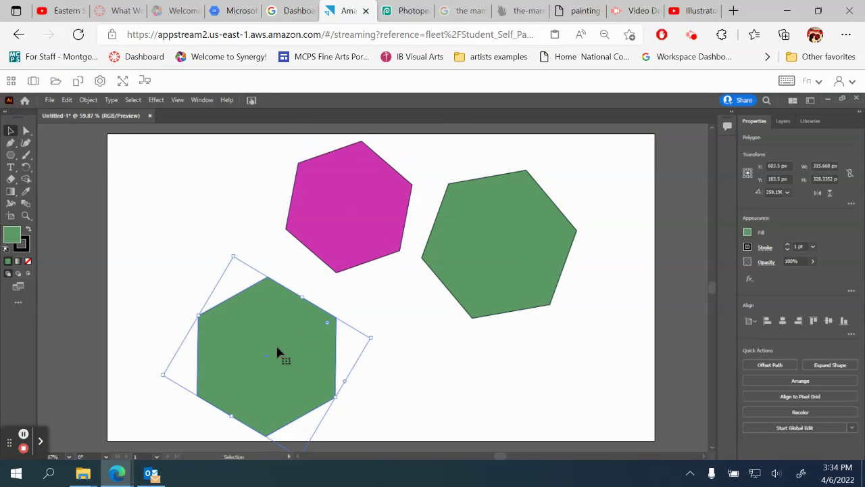
double_click(20, 237)
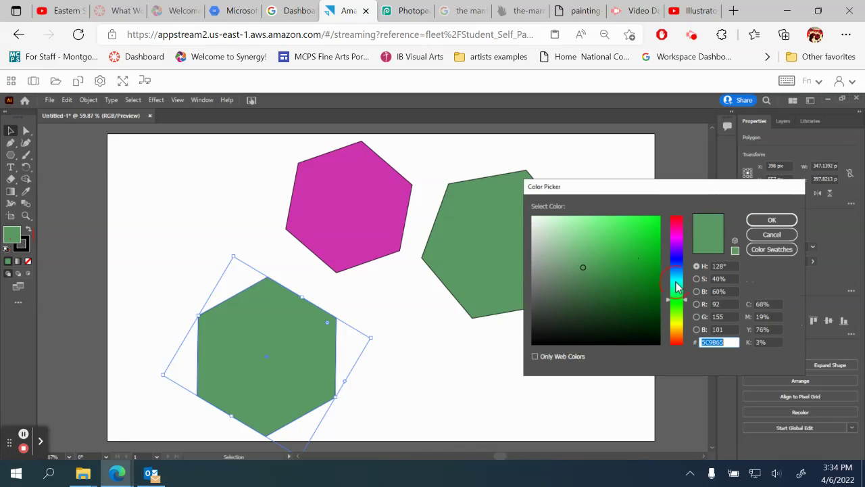
left_click(675, 281)
left_click(599, 243)
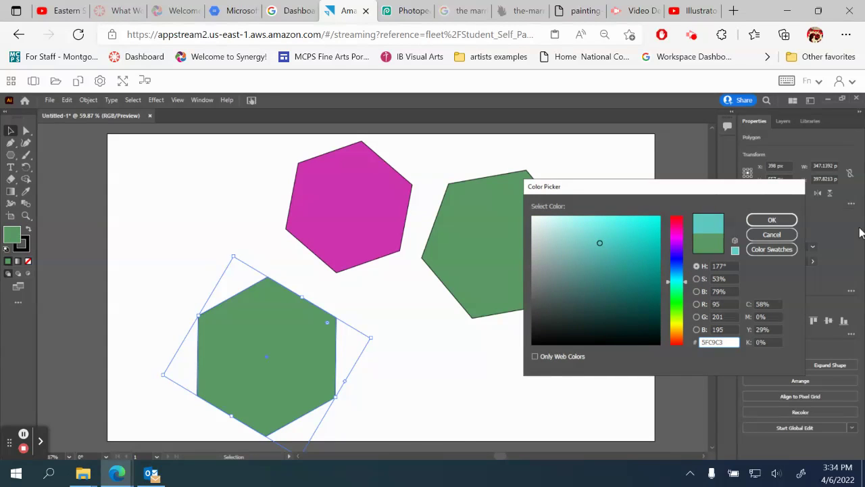
left_click(794, 224)
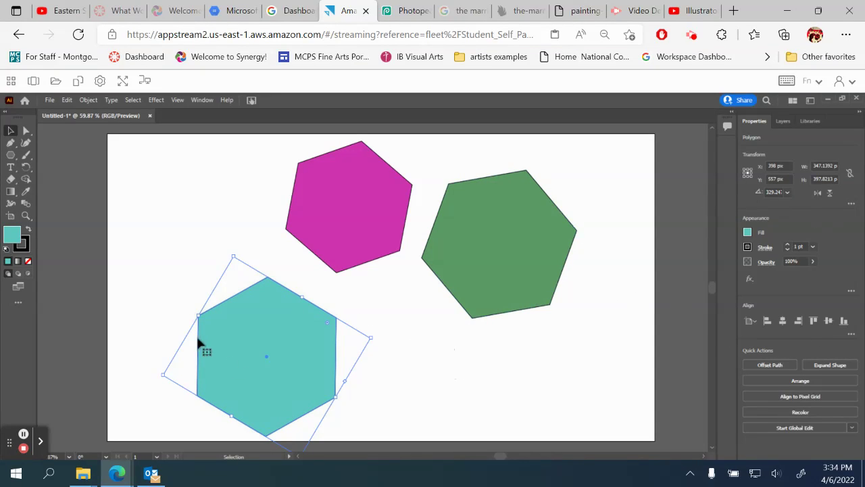
- Change the lower hexagon's fill to a brown swatch from the Fill swatches
left_click(748, 233)
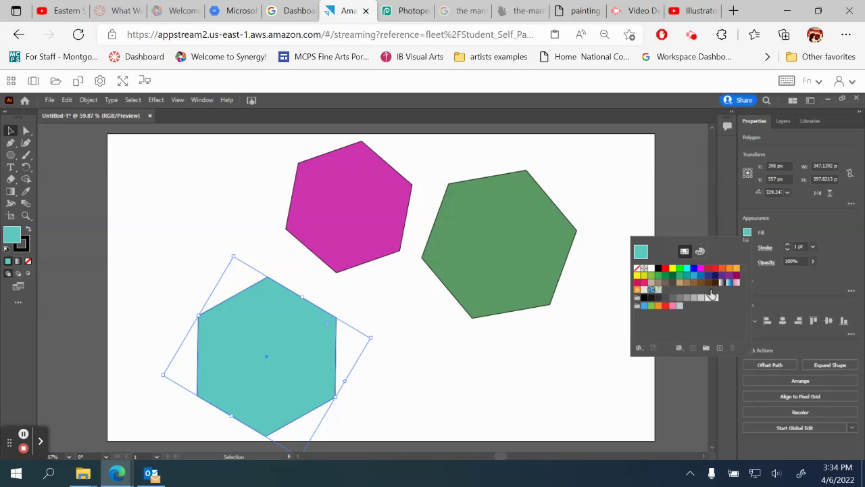
left_click(687, 282)
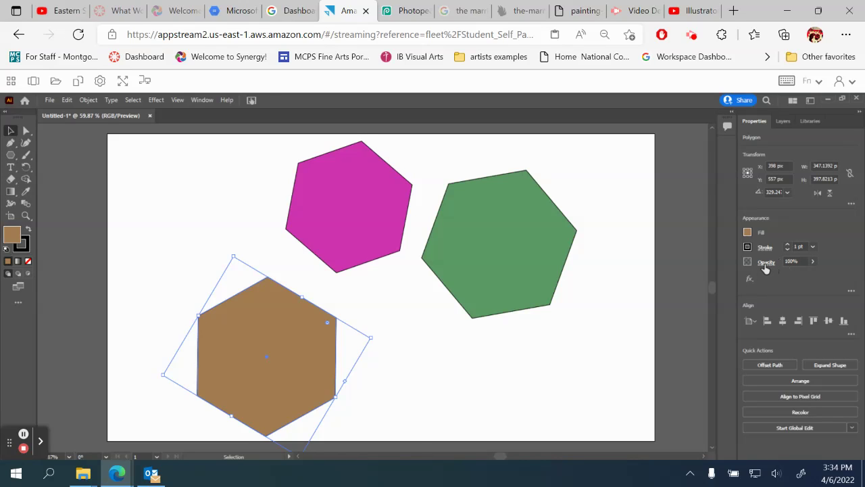
left_click(812, 261)
- Set the brown hexagon's opacity to 63% and move it between the magenta and green hexagons
left_click_drag(798, 276, 798, 276)
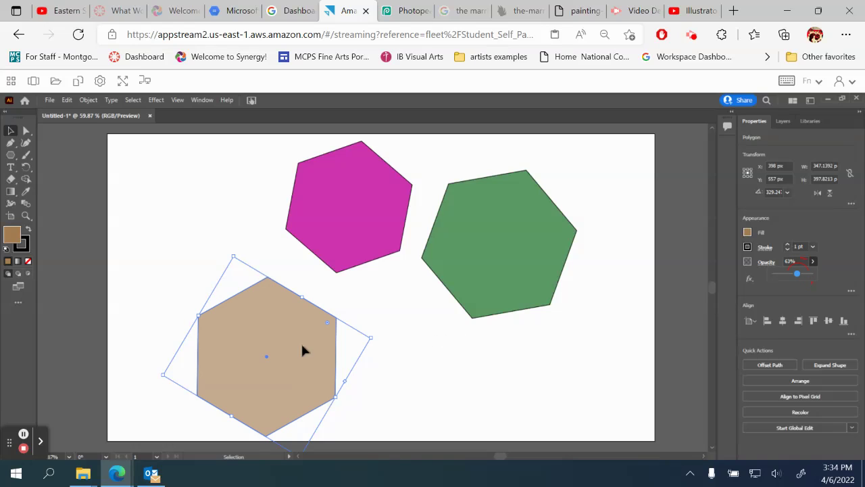
left_click_drag(290, 339, 438, 259)
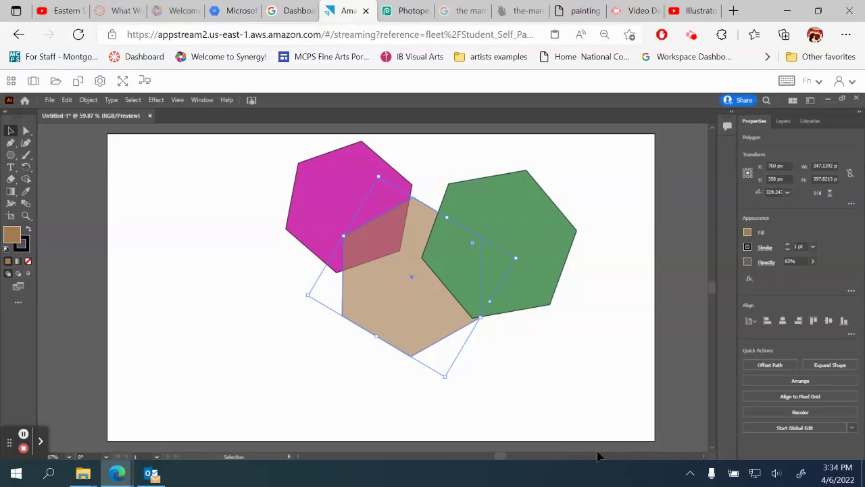
- Send the green hexagon behind the translucent tan hexagon and deselect it
right_click(519, 213)
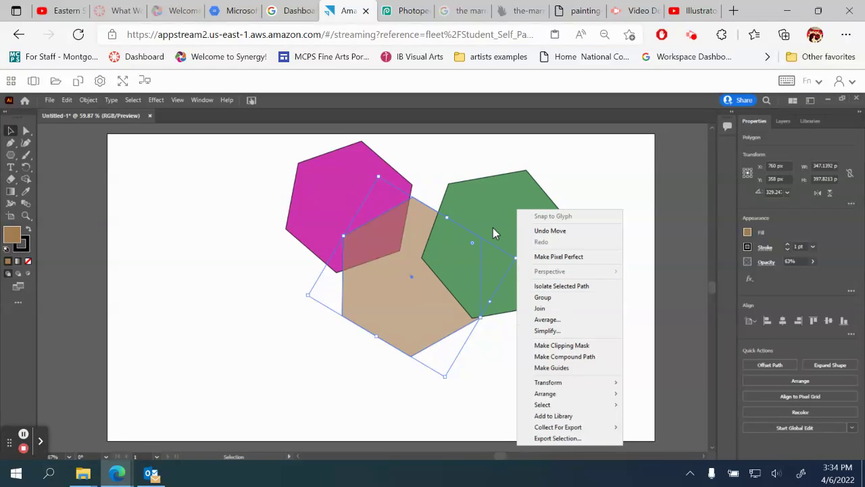
left_click(492, 211)
left_click(494, 210)
right_click(509, 211)
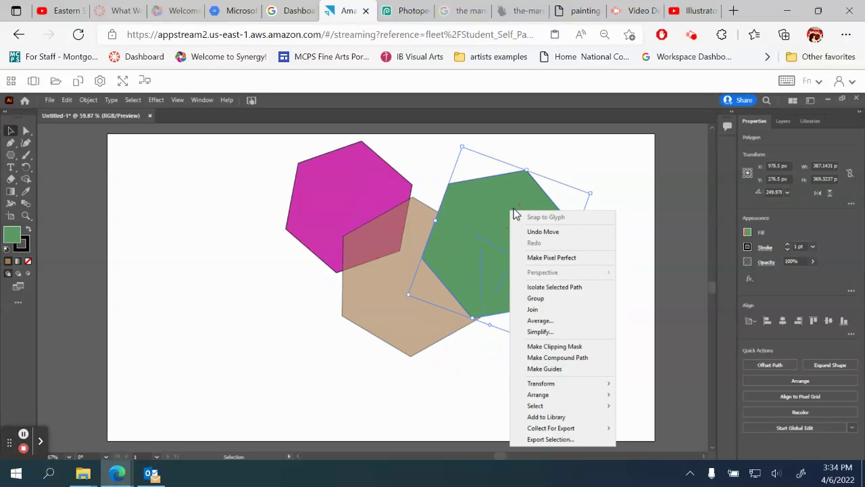
mouse_move(548, 399)
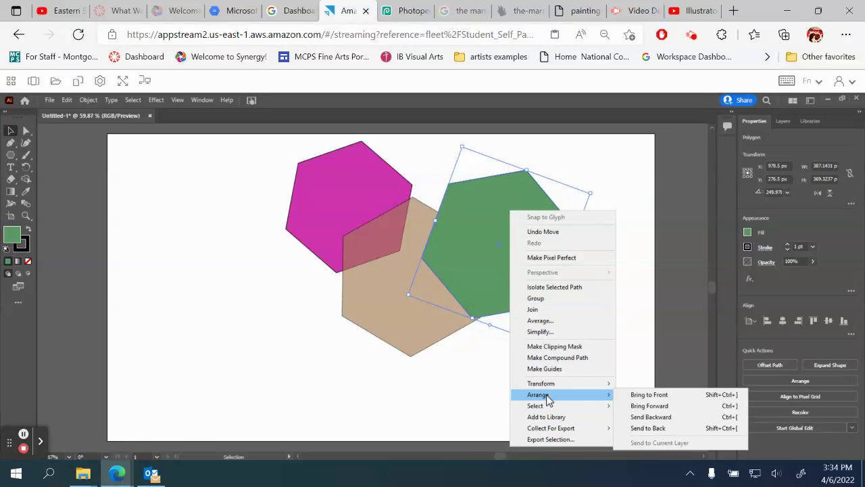
left_click(672, 416)
left_click(293, 294)
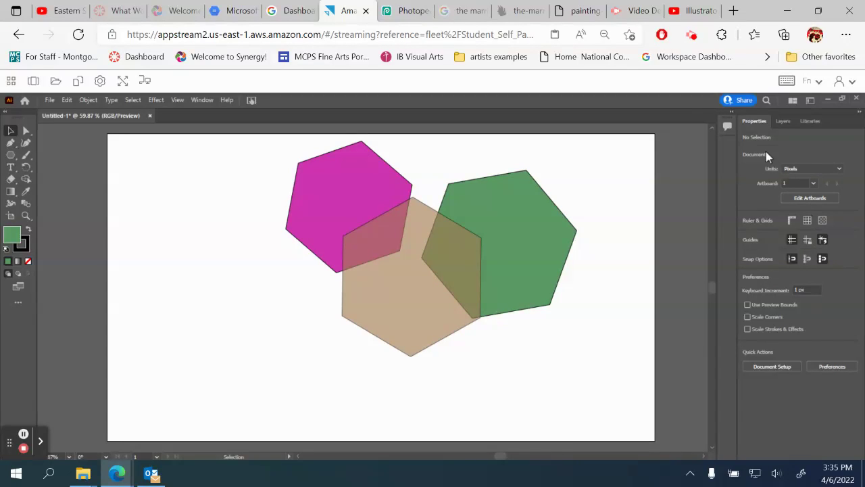
left_click(342, 197)
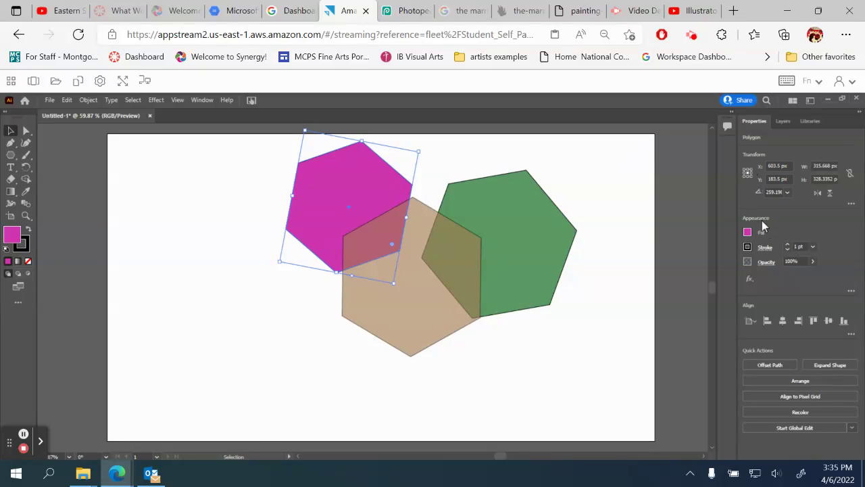
- Raise the magenta polygon's side count from 6 to 9 in the Transform options
left_click(851, 205)
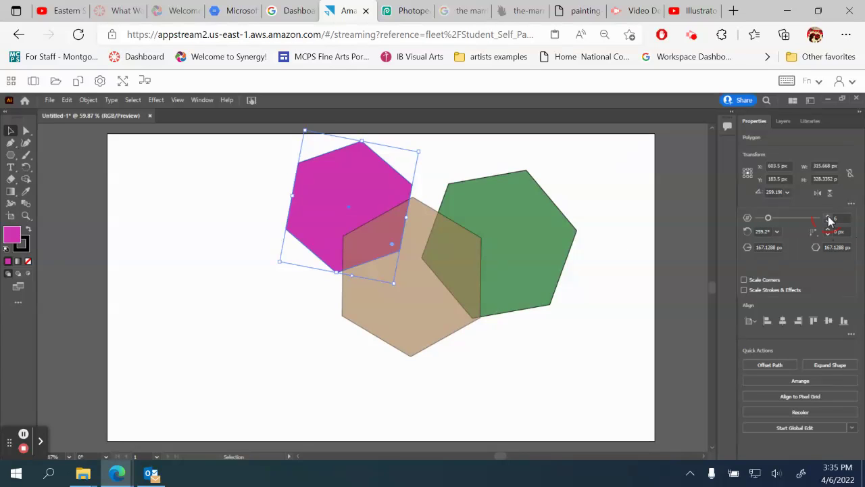
left_click(829, 218)
left_click(829, 218)
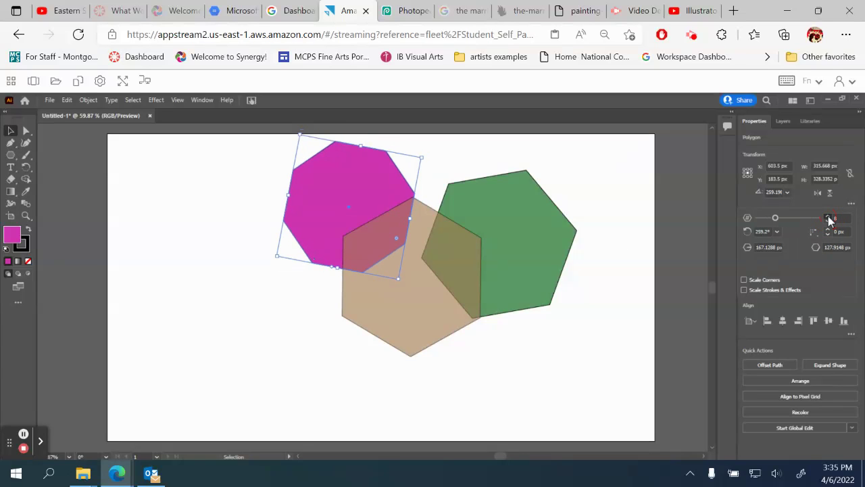
left_click(829, 218)
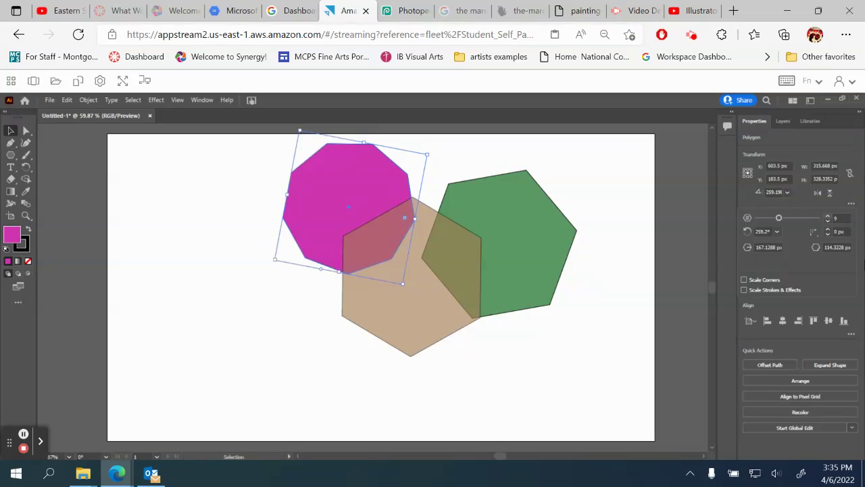
left_click(410, 314)
left_click(415, 306)
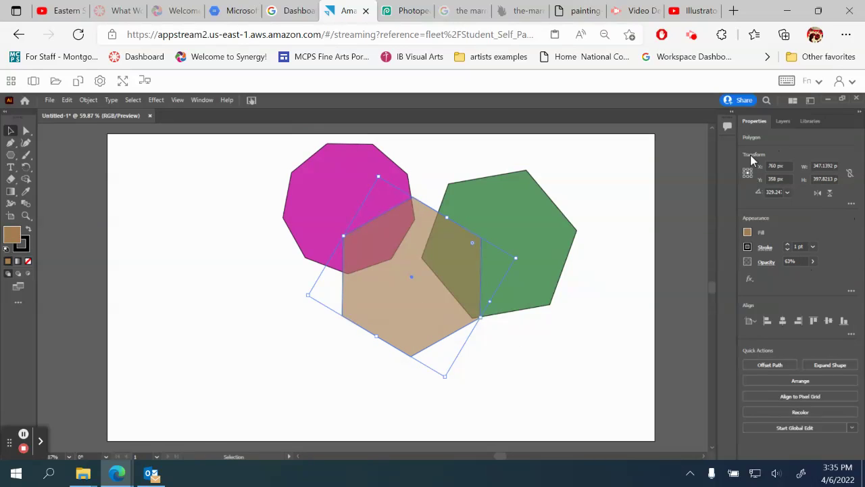
- Set the tan polygon's side count to 5 with the Polygon Side Count spinner
left_click(851, 206)
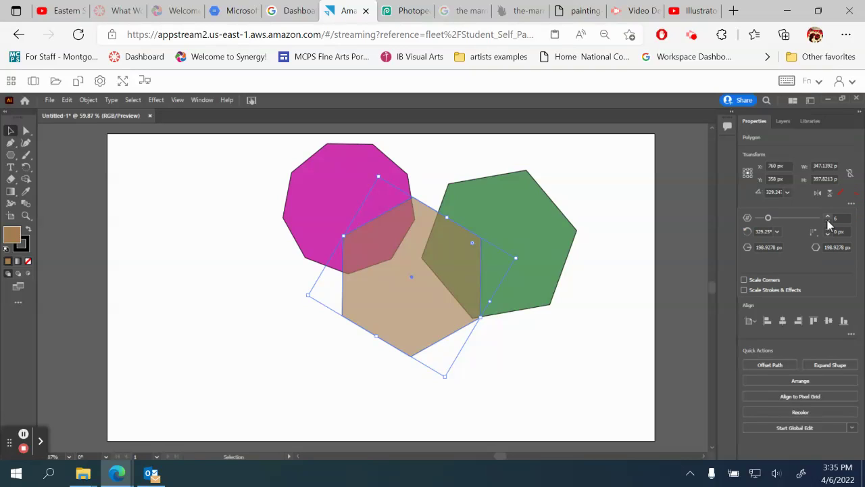
left_click(827, 222)
left_click(828, 222)
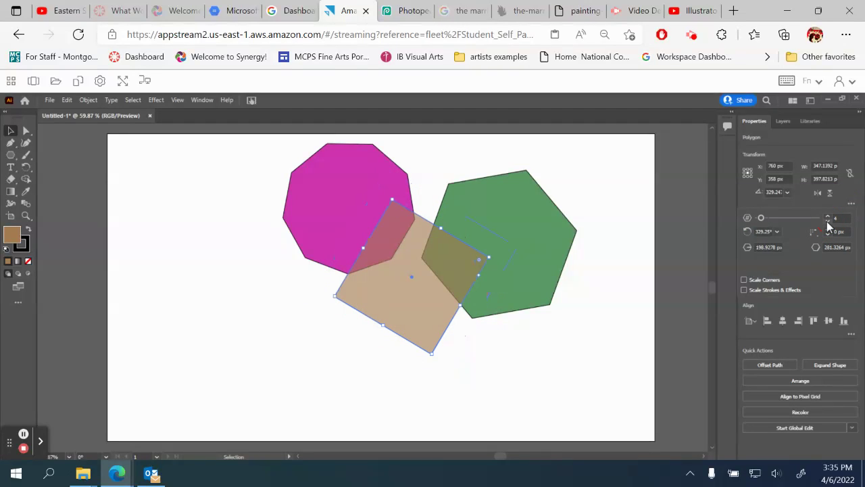
left_click(828, 221)
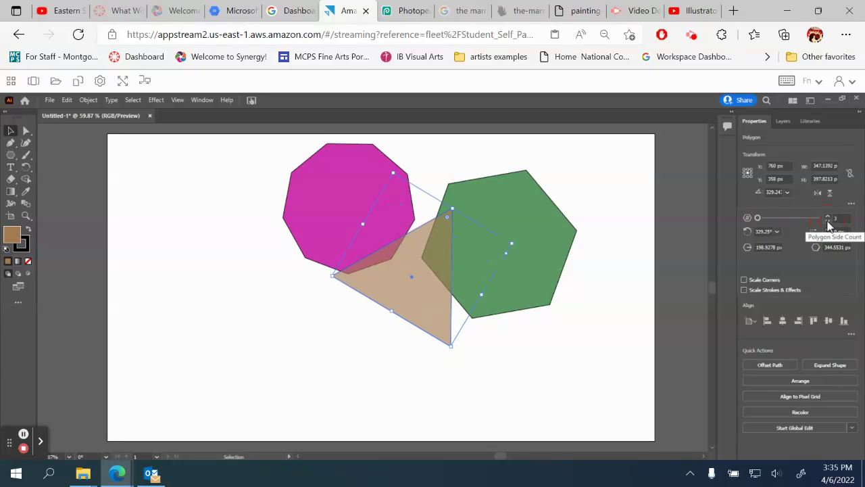
left_click(828, 222)
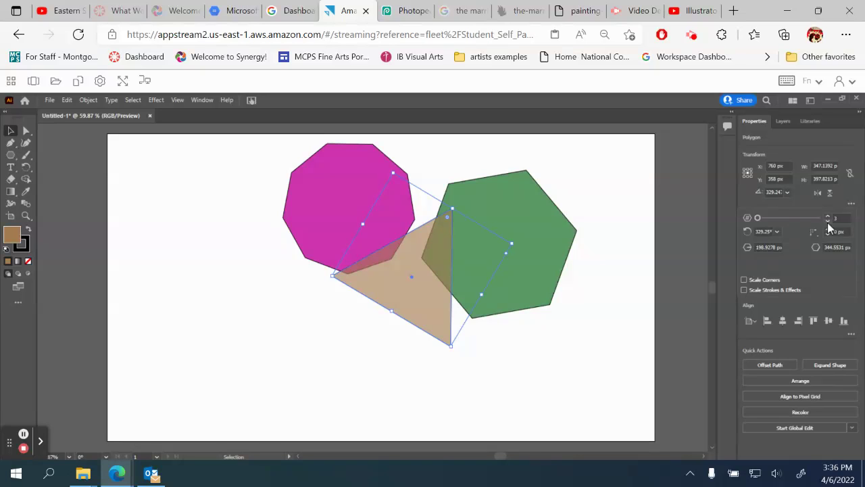
left_click(828, 219)
left_click(829, 218)
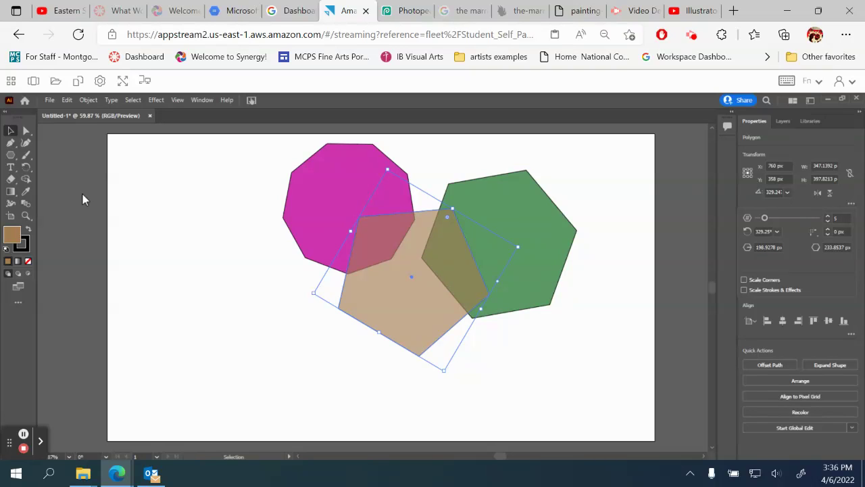
- Draw a brown eight-point star on the artboard's left with the Star Tool
left_click(10, 158)
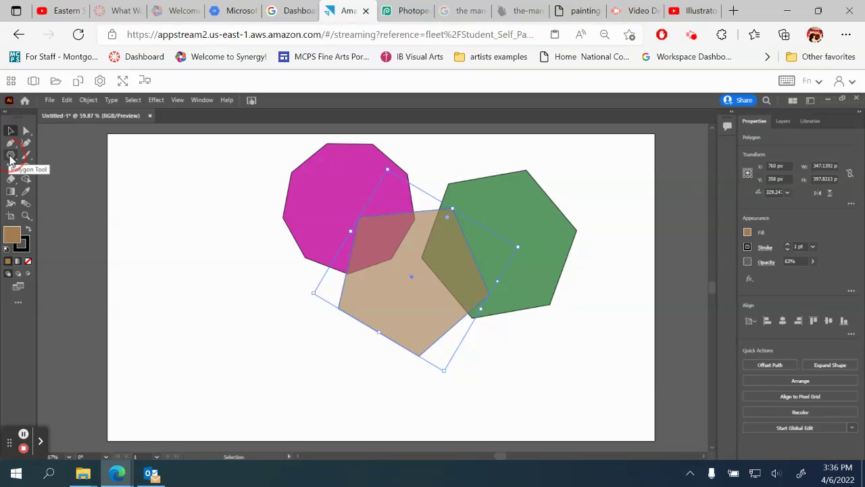
left_click(10, 158)
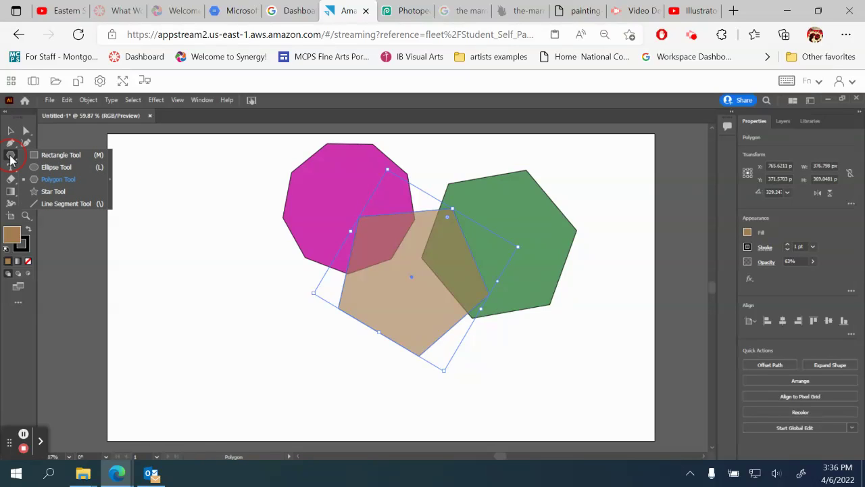
left_click(55, 191)
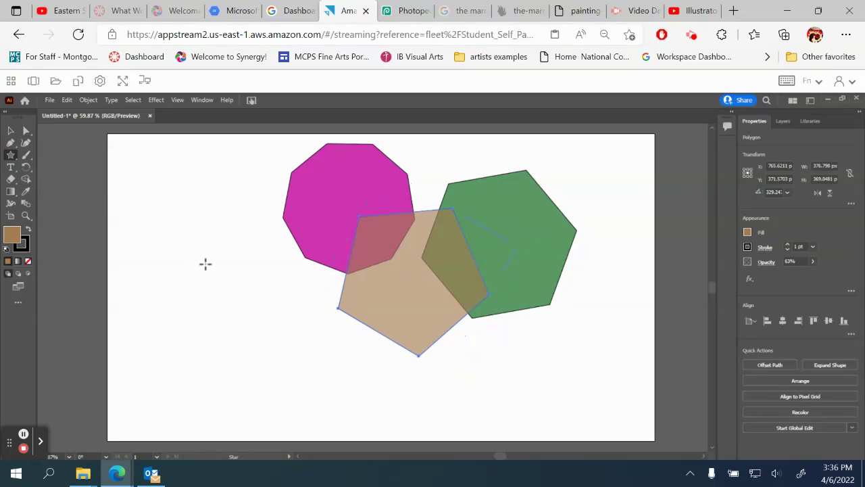
left_click_drag(169, 239, 242, 290)
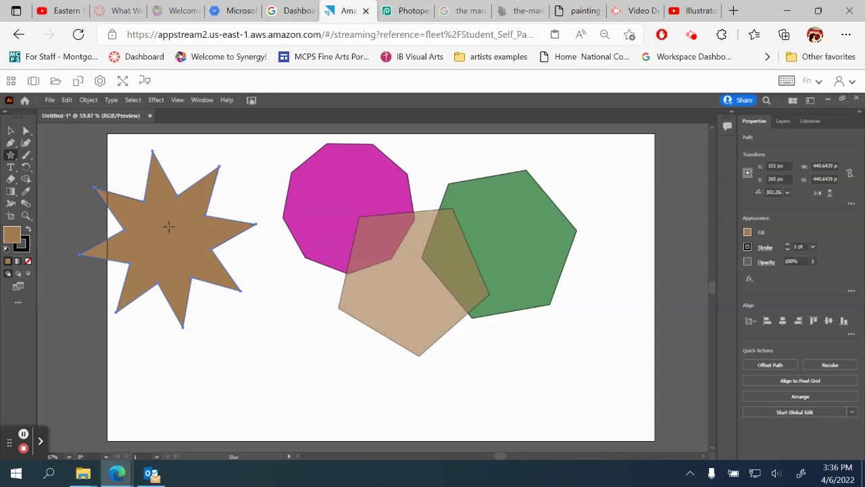
- Review the star's transform options, then bring up the Star dialog on the canvas
left_click(852, 205)
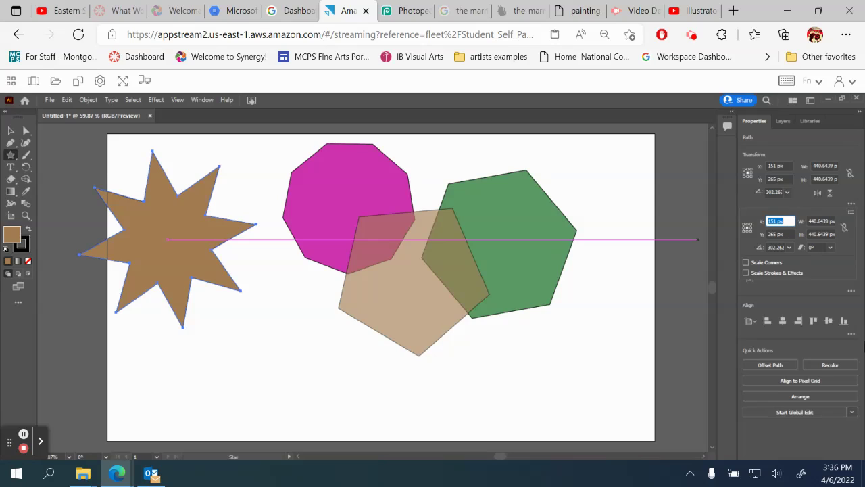
left_click(162, 226)
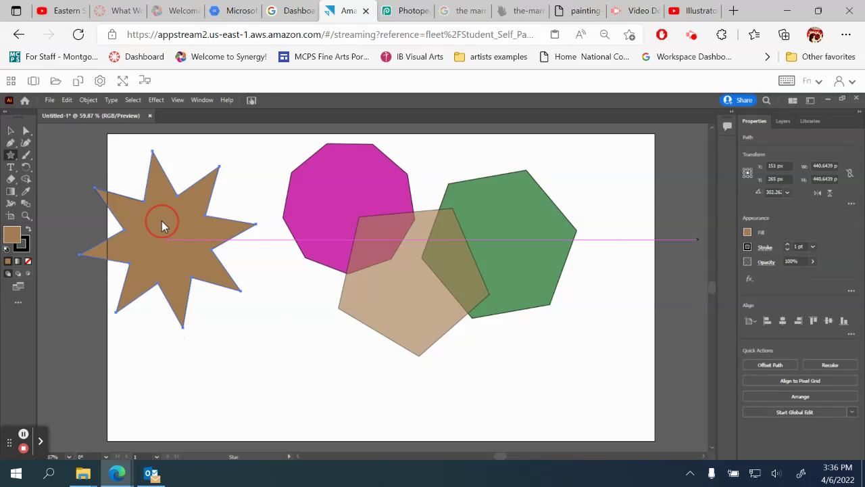
left_click(278, 340)
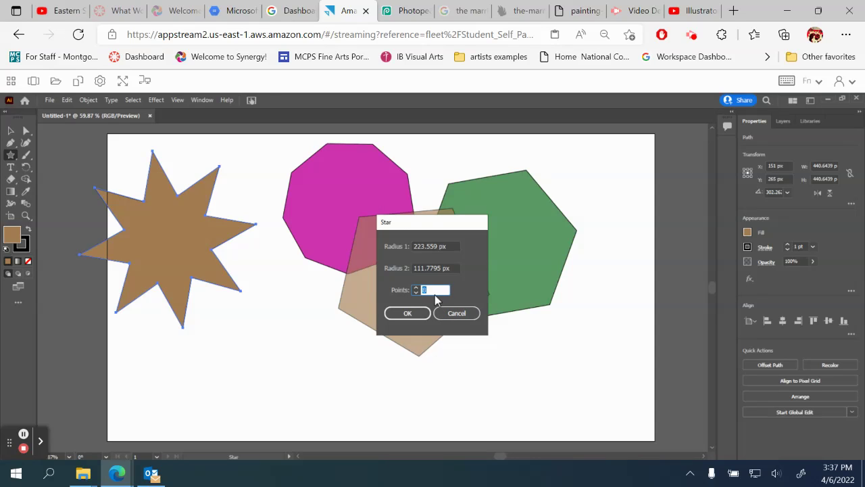
- Create a five-point star below the eight-point star, sized about 294 × 280 px
type("5")
left_click(410, 312)
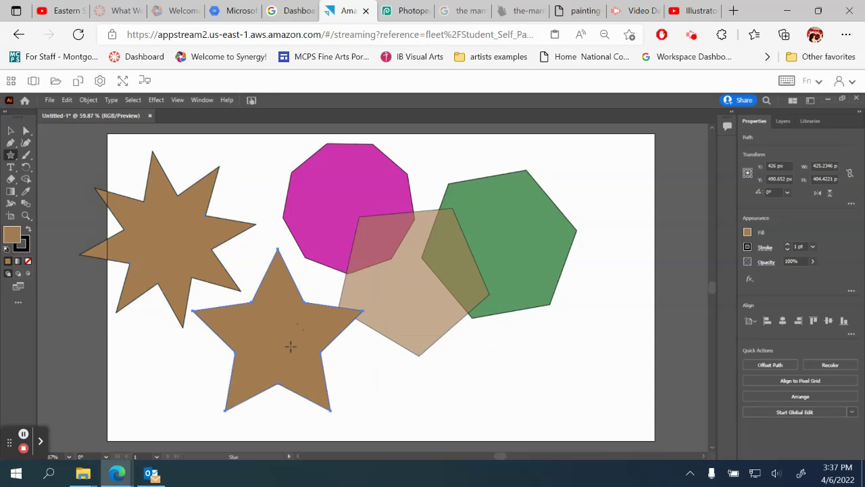
key("v")
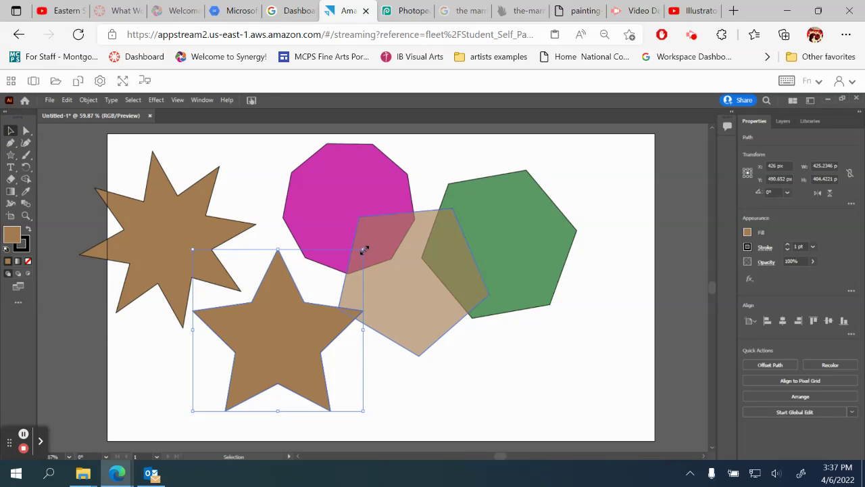
left_click_drag(364, 249, 347, 302)
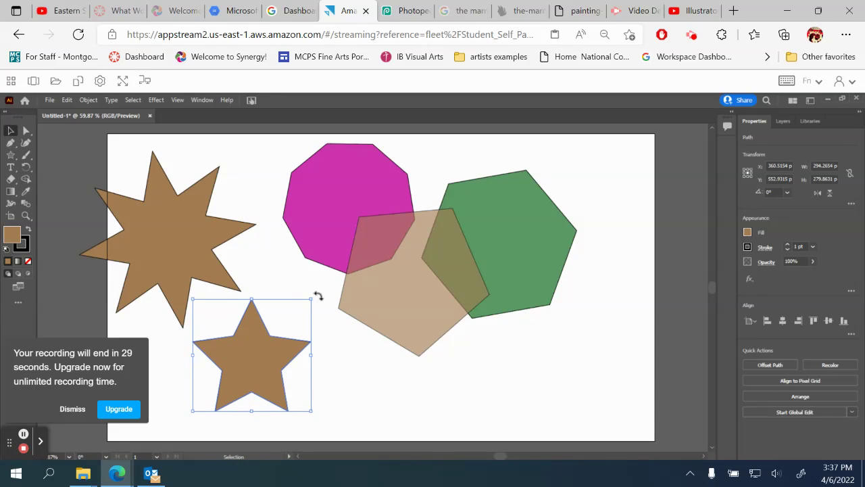
- Rotate the five-point star to about 305.7° and move it up beside the translucent tan pentagon
left_click_drag(318, 295, 354, 375)
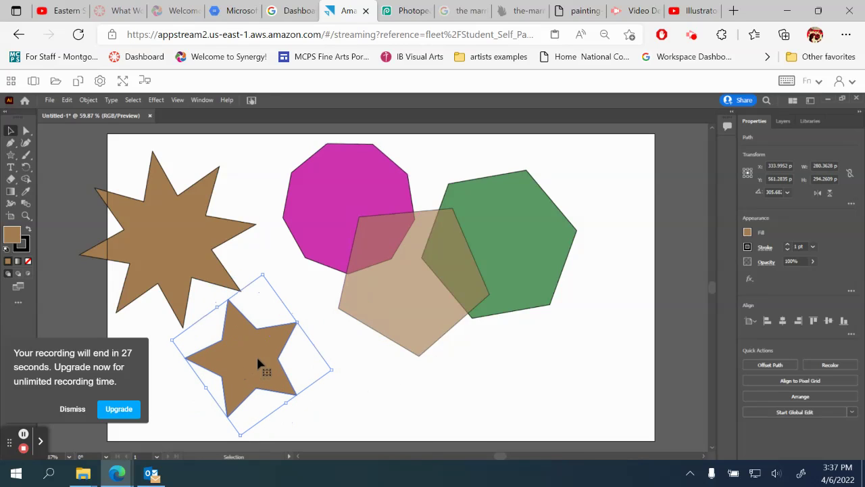
left_click_drag(252, 364, 292, 327)
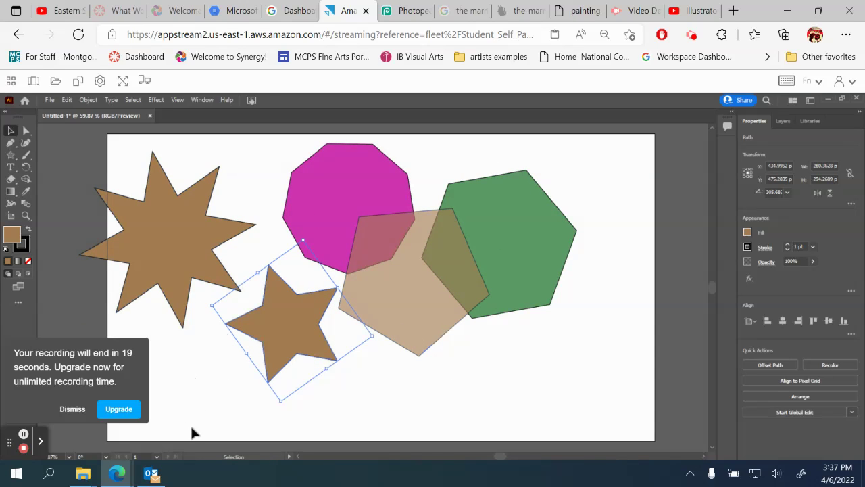
left_click(72, 410)
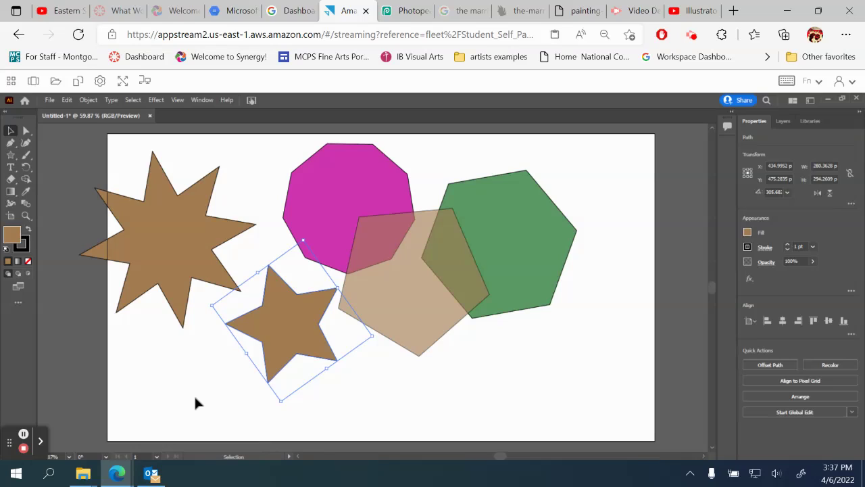